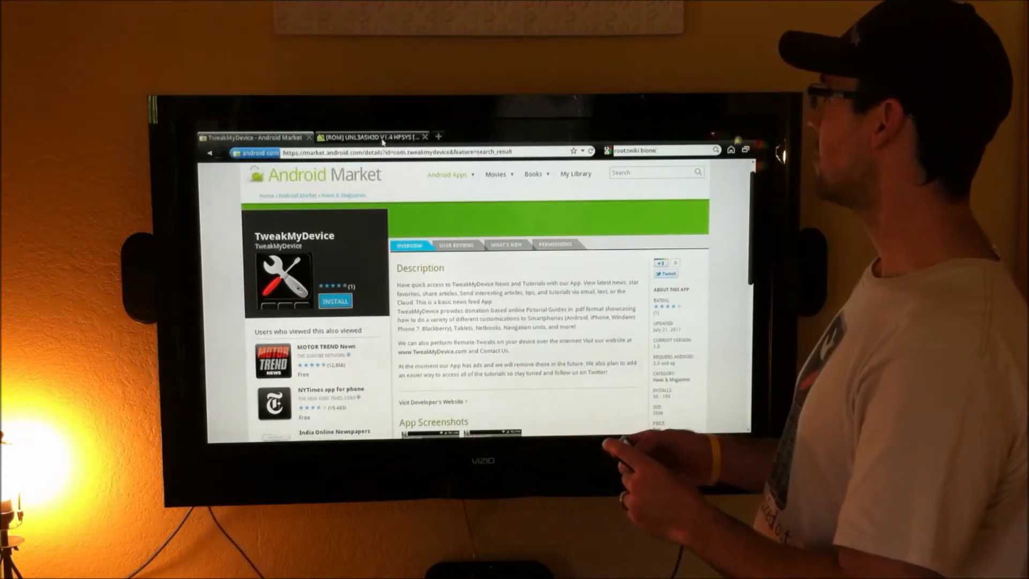
- Switch to the '[ROM] UNL3ASH3D V1.4 HPSYS' rootzwiki thread tab
left_click(383, 139)
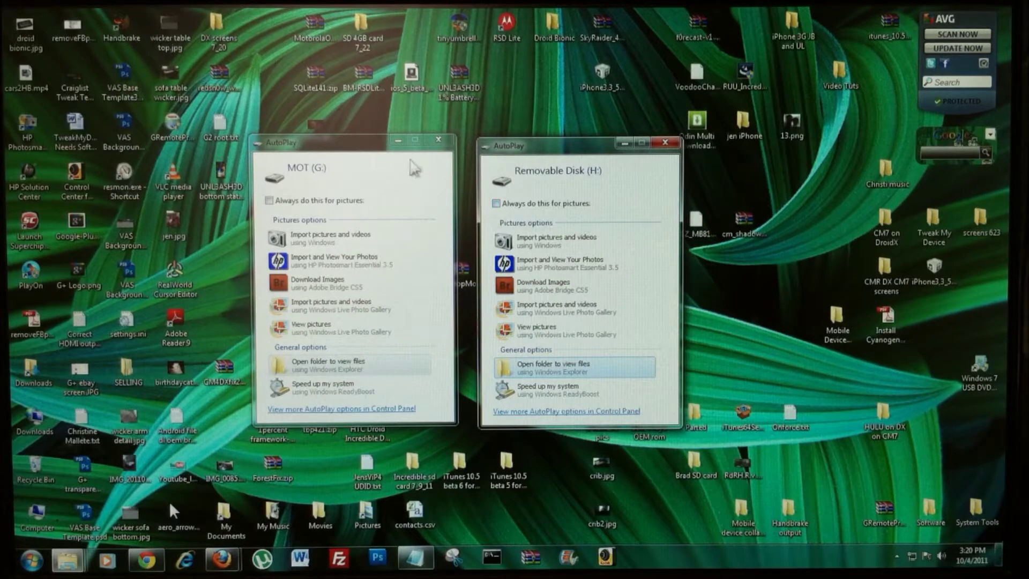
- Dismiss the MOT (G:) autoplay prompt and open Removable Disk (H:) to view its files
left_click(438, 140)
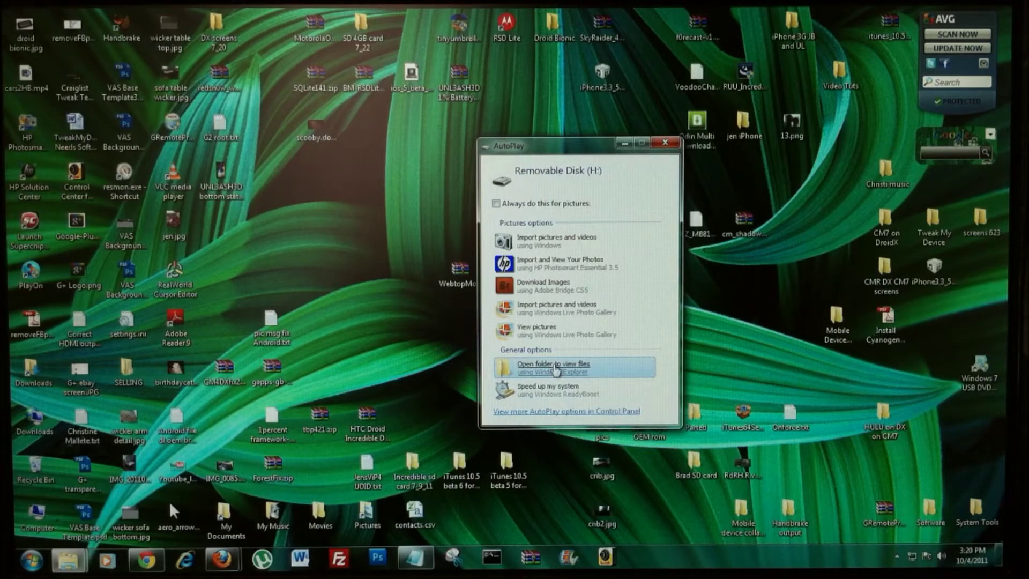
left_click(555, 368)
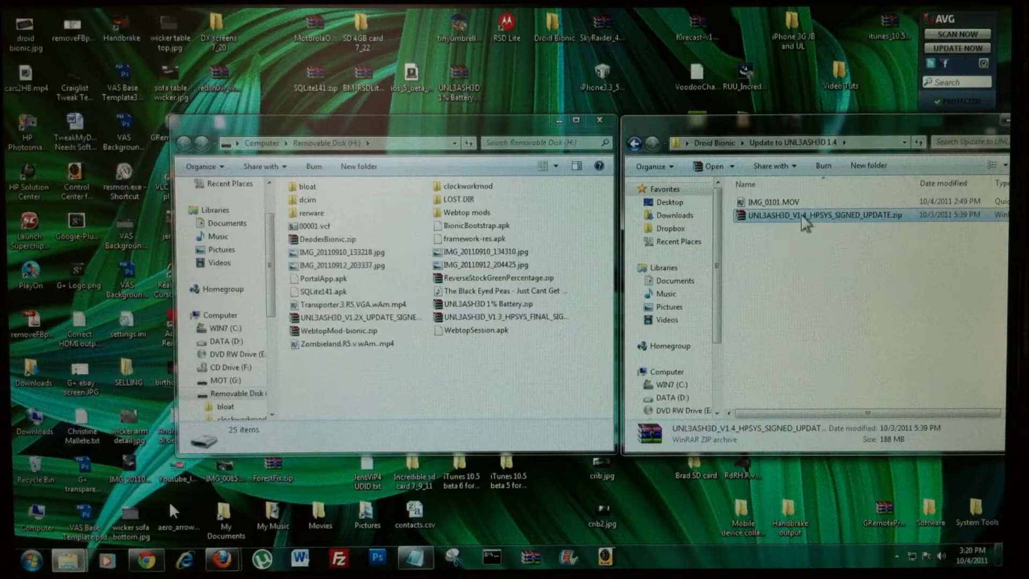
- Copy UNL3ASH3D_V1.4_HPSYS_SIGNED_UPDATE.zip onto Removable Disk (H:) and close that disk's window
left_click_drag(734, 300, 539, 398)
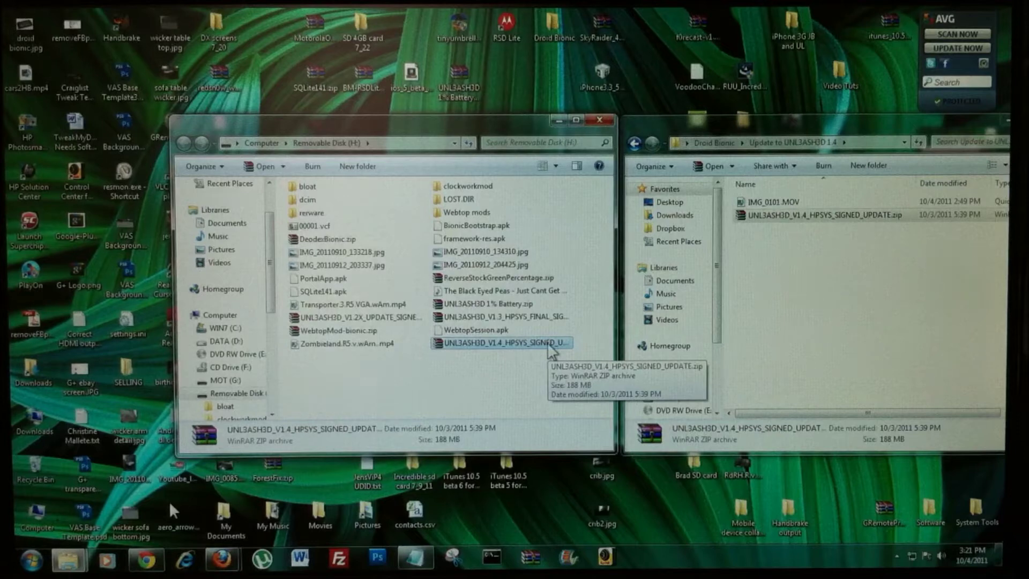
left_click(601, 124)
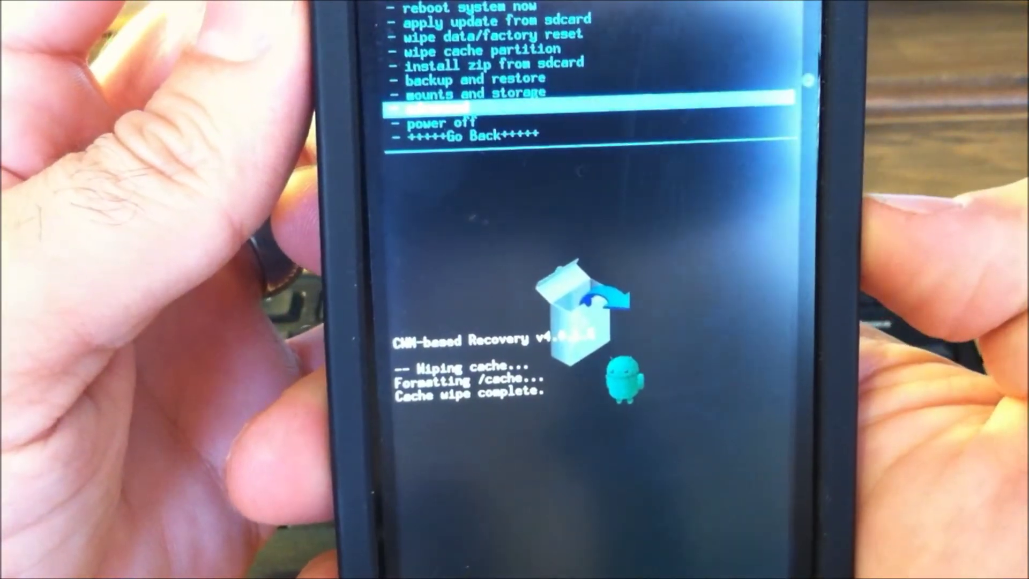
- Wipe the Dalvik cache from the advanced menu, confirm with Yes, and return to the main menu
key("Return")
key("Down")
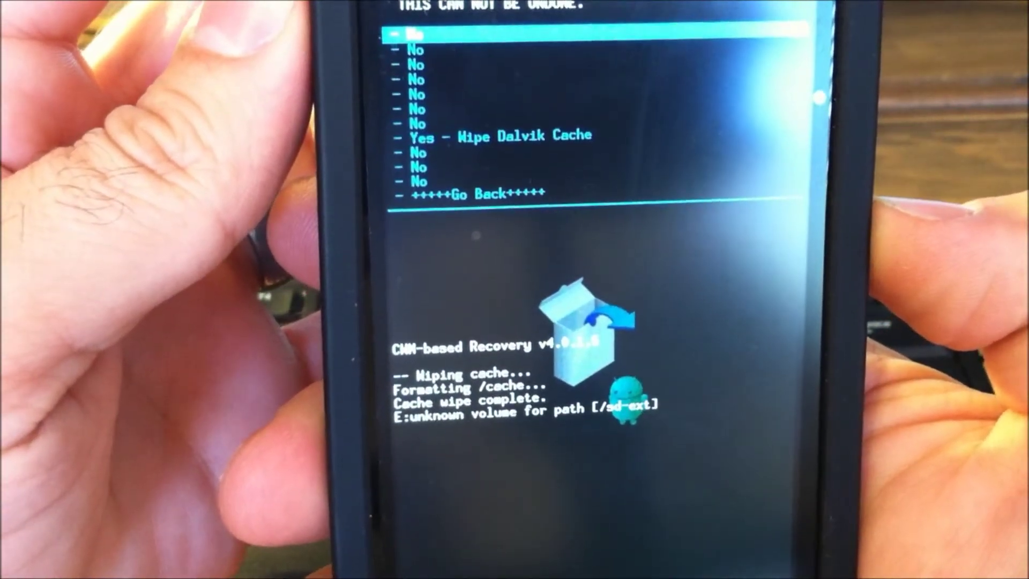
key("Up")
key("Up")
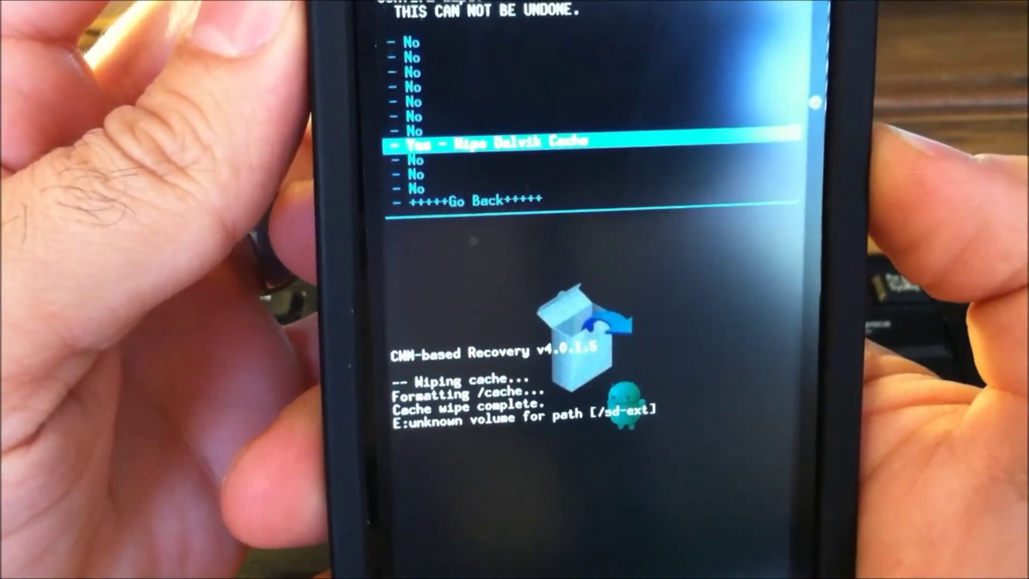
key("Return")
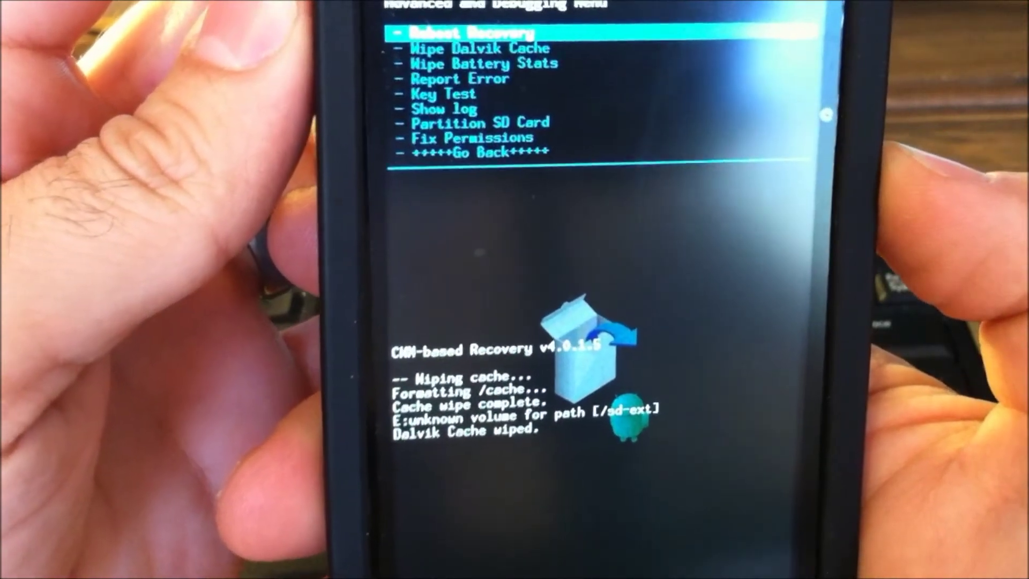
key("Up")
key("Return")
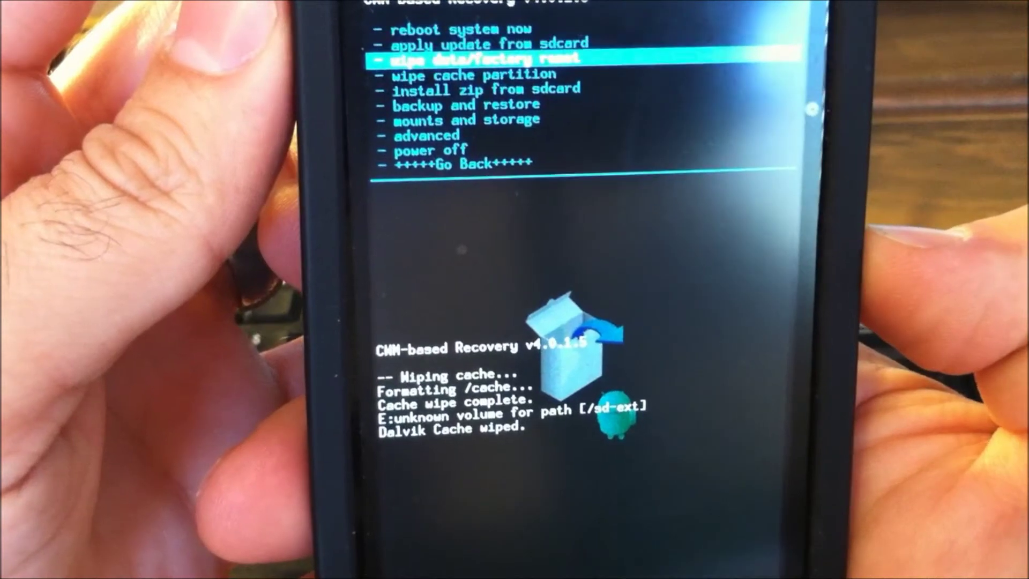
- Format /system under mounts and storage, confirm with Yes, and return to the main menu
key("Down")
key("Down")
key("Down")
key("Return")
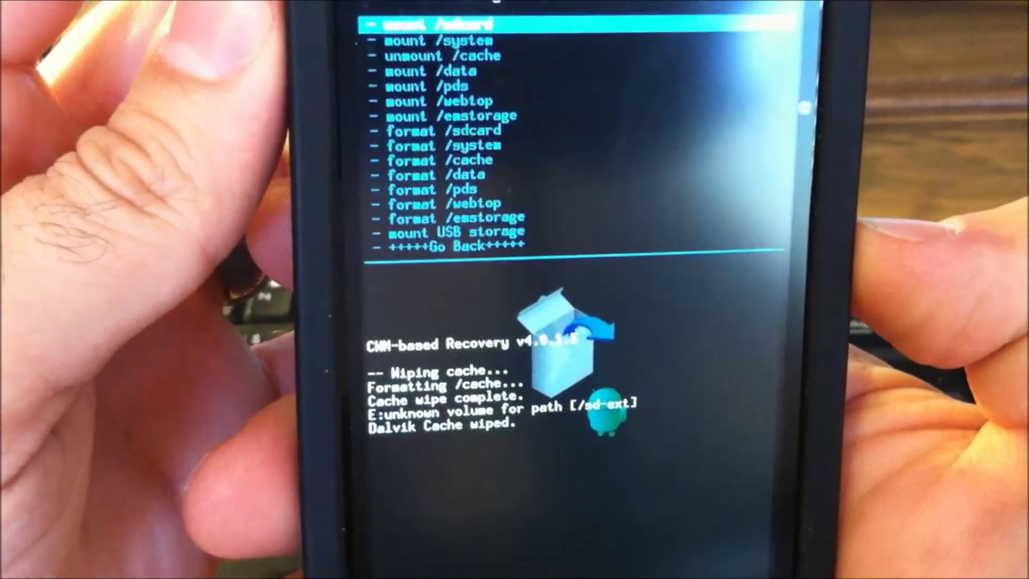
key("Down")
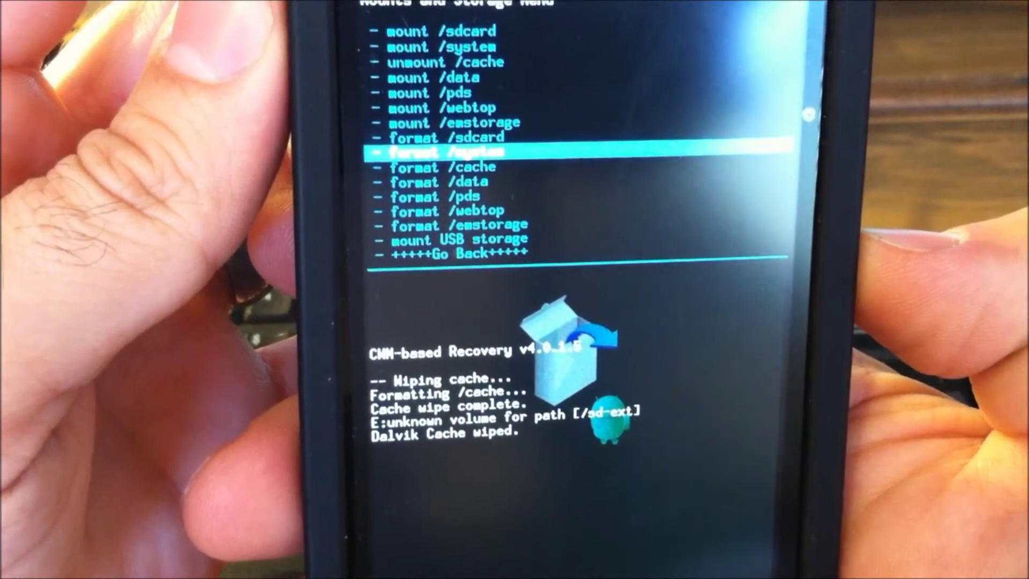
key("Return")
key("Up")
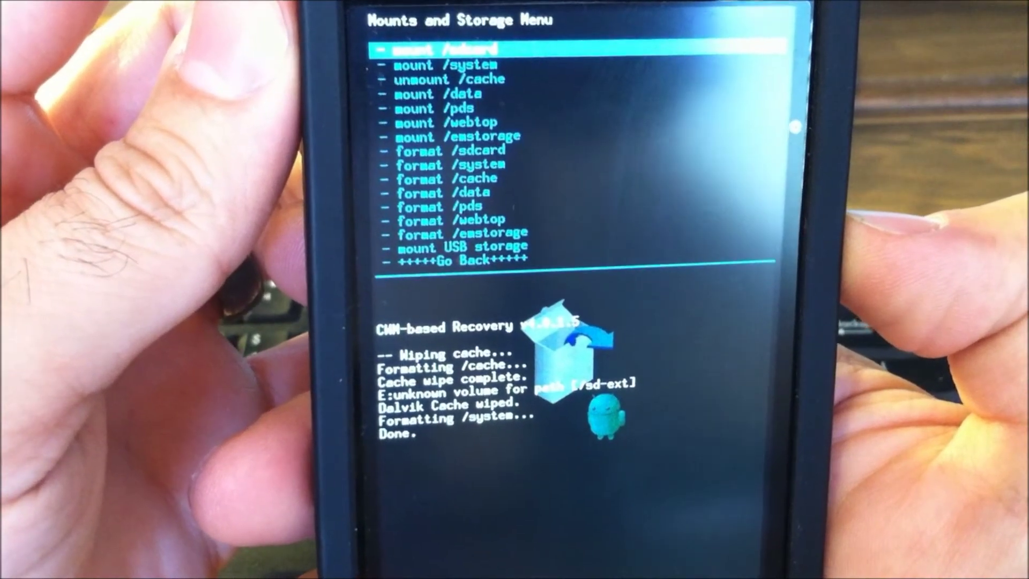
key("Up")
key("Up")
key("Return")
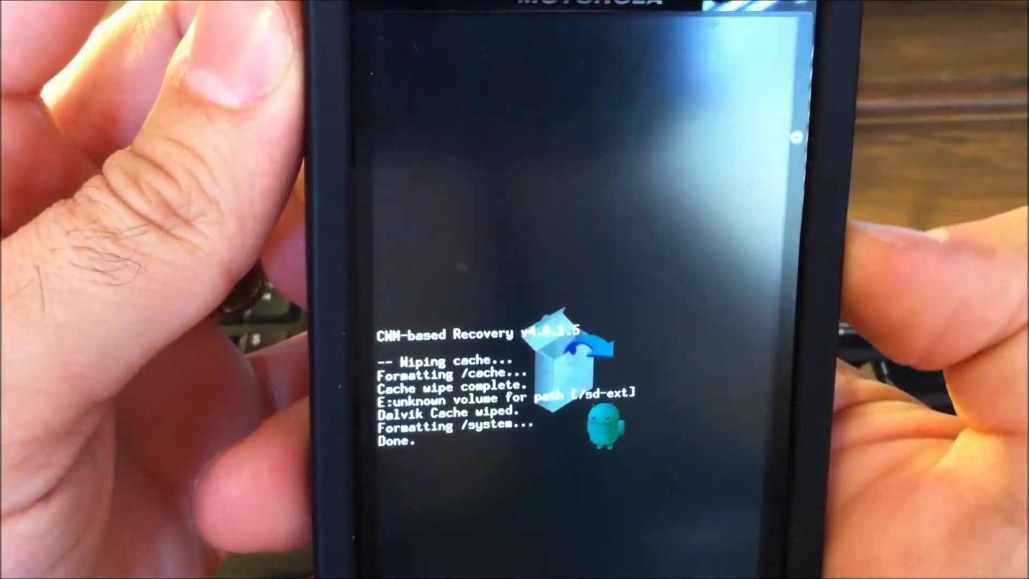
key("Down")
key("Down")
key("Down")
key("Down")
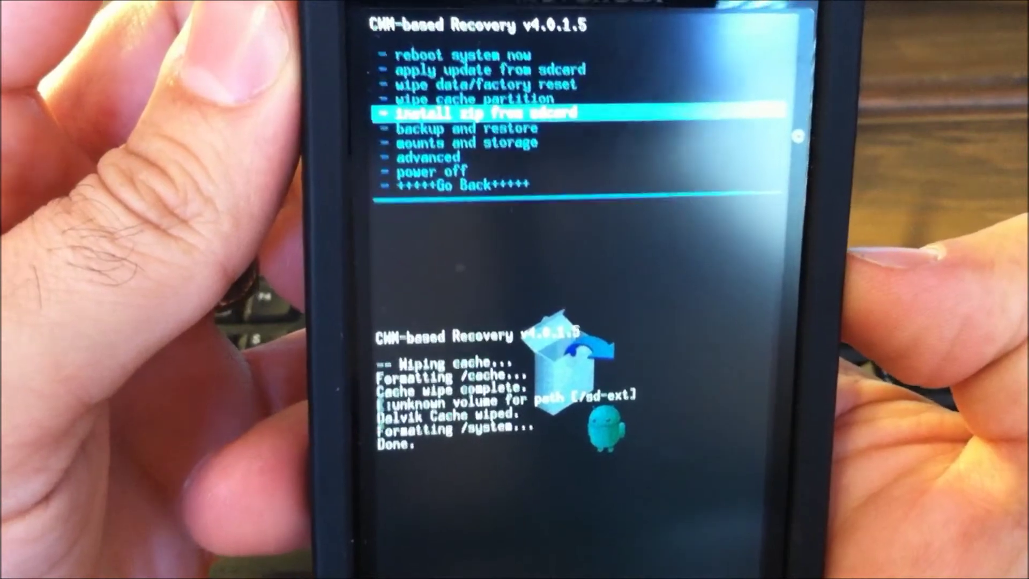
- Install UNL3ASH3D_V1.4_HPSYS_SIGNED_UPDATE.zip from the SD card with 'Yes - Install', then go back
key("Return")
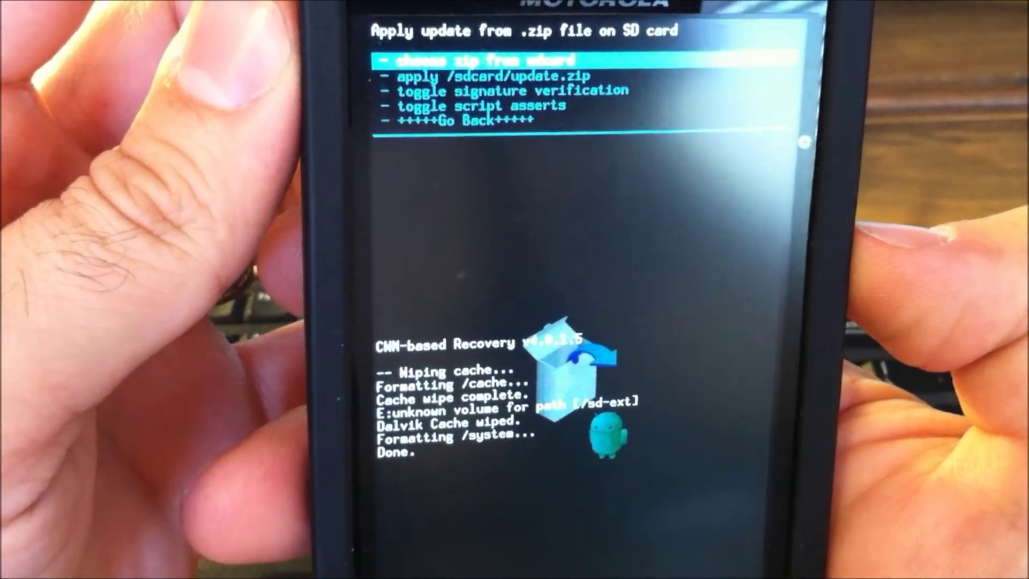
key("Return")
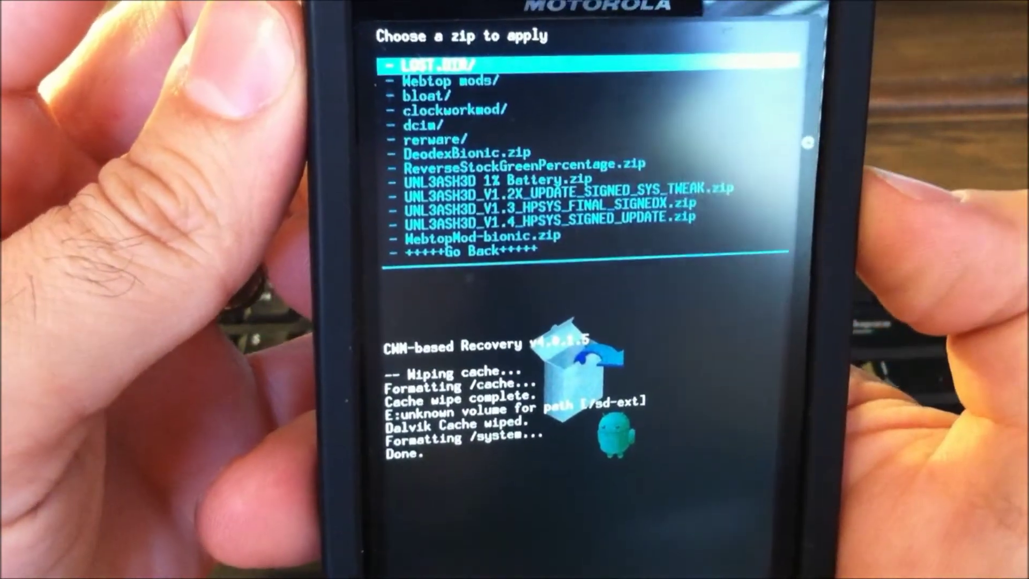
key("Up")
key("Up")
key("Up")
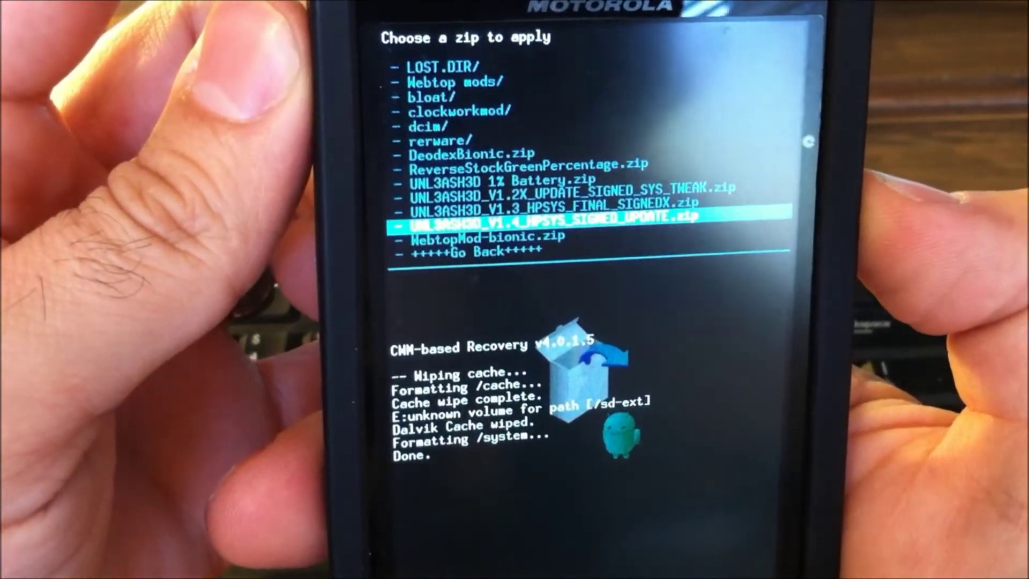
key("Return")
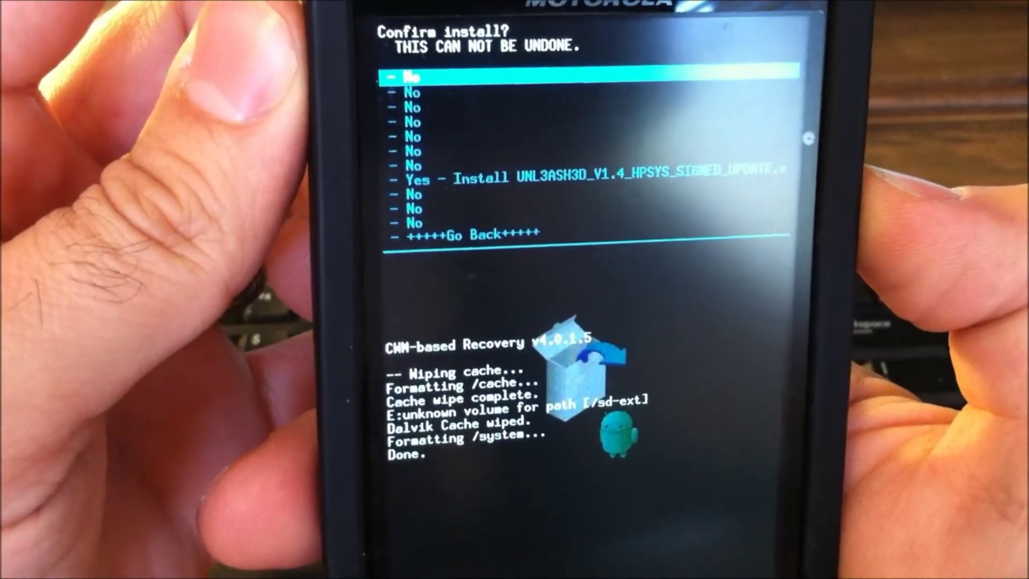
key("Up")
key("Up")
key("Up")
key("Up")
key("Up")
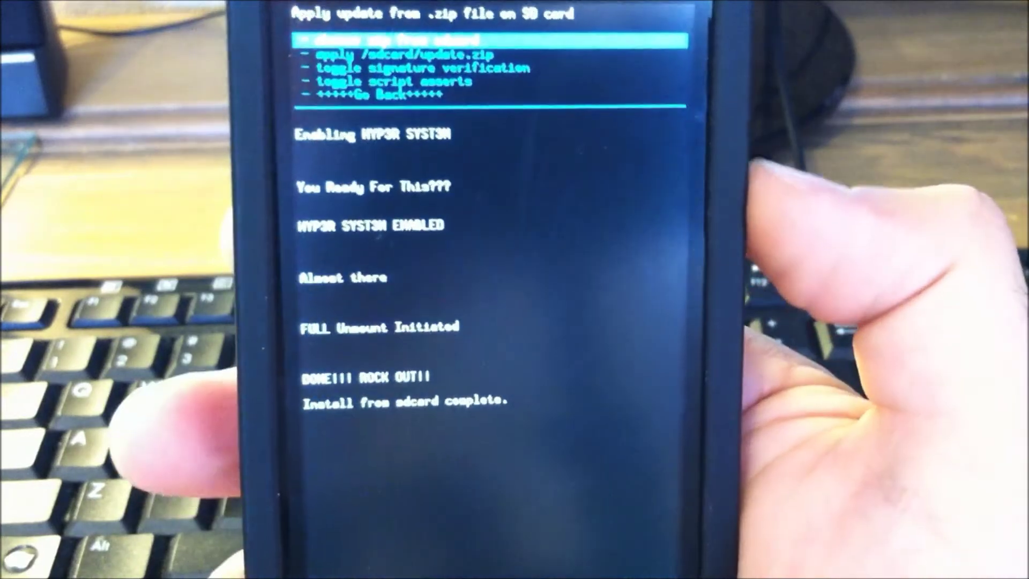
key("Up")
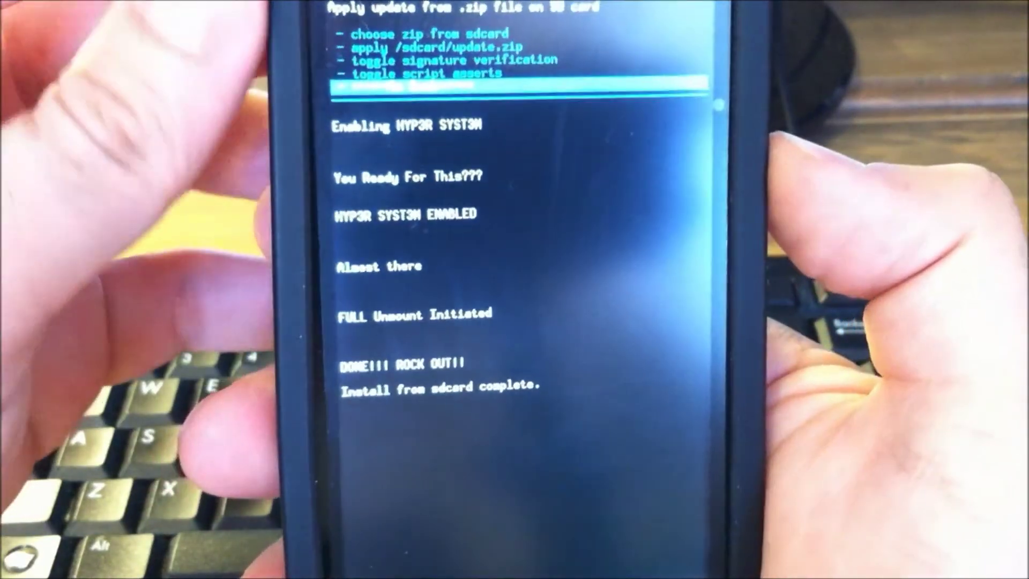
key("Return")
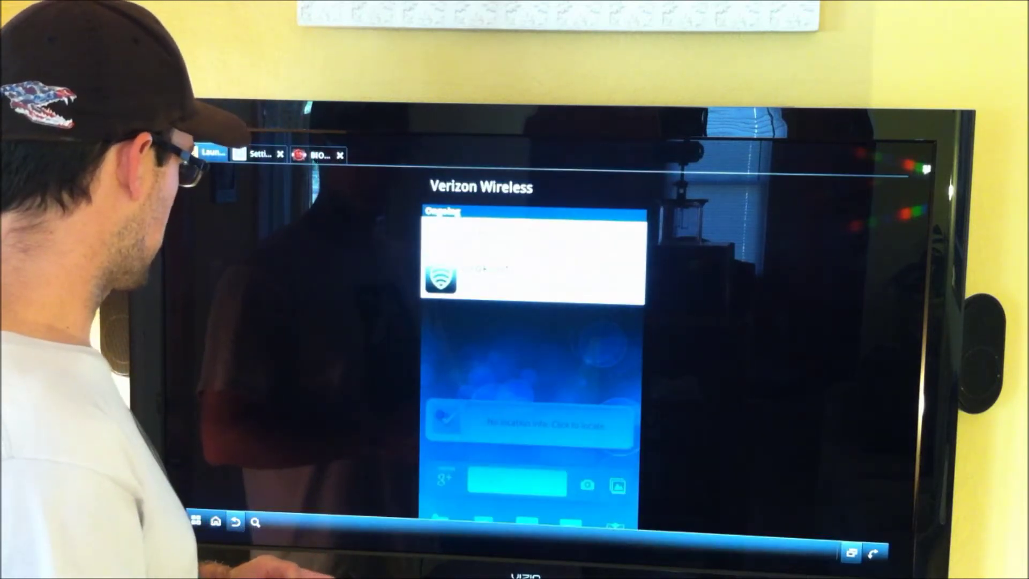
- Close the notification shade, browse the Launcher Pro app drawer, and return to the home screen
left_click(234, 525)
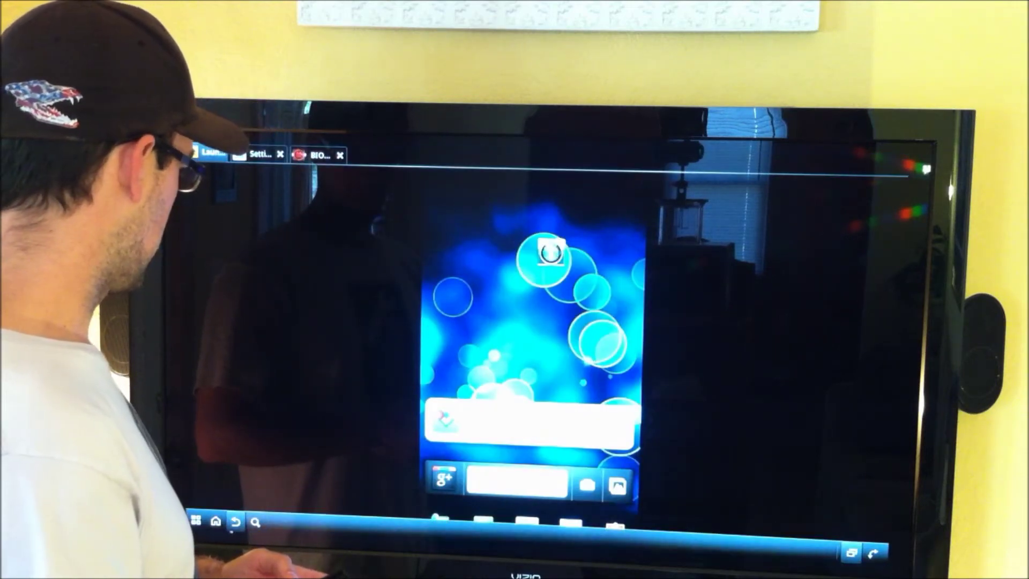
left_click(526, 520)
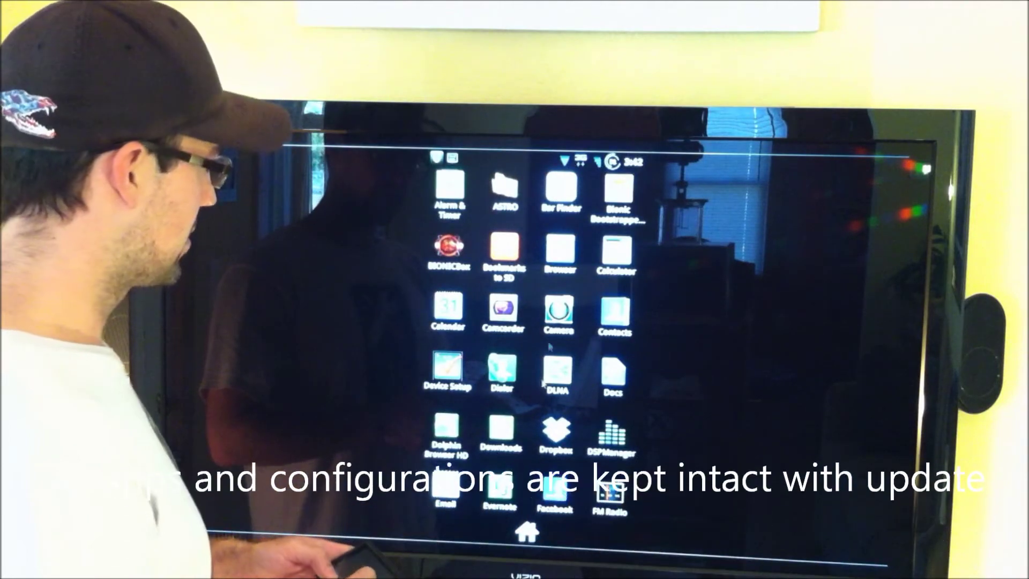
scroll(542, 384, "down", 3)
scroll(536, 418, "down", 3)
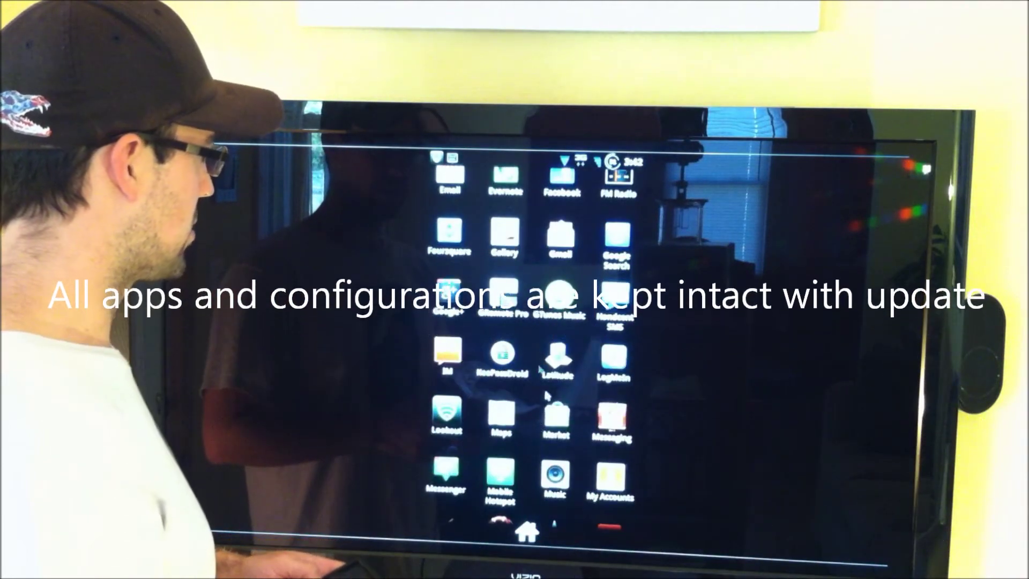
scroll(533, 440, "down", 5)
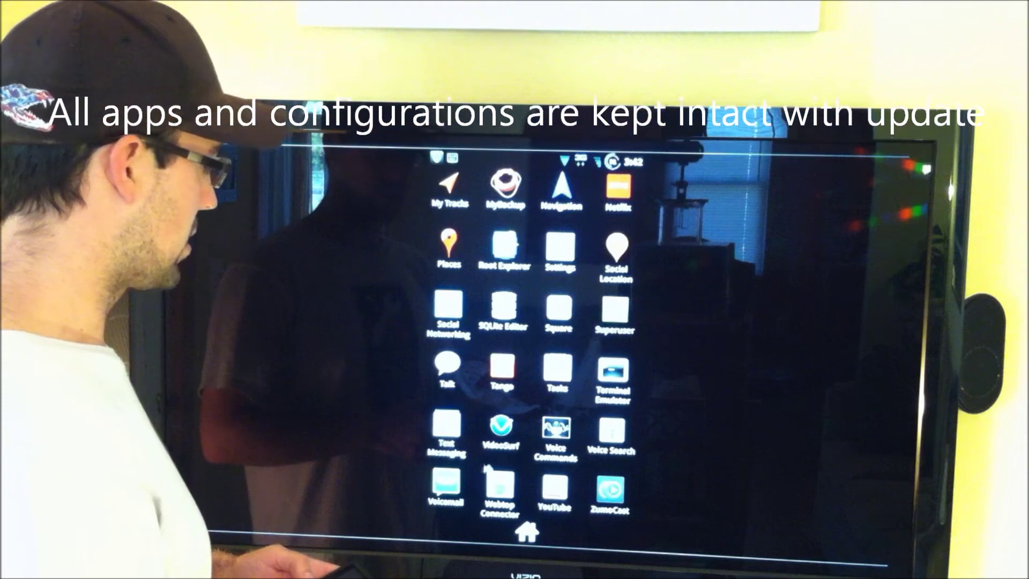
key("Escape")
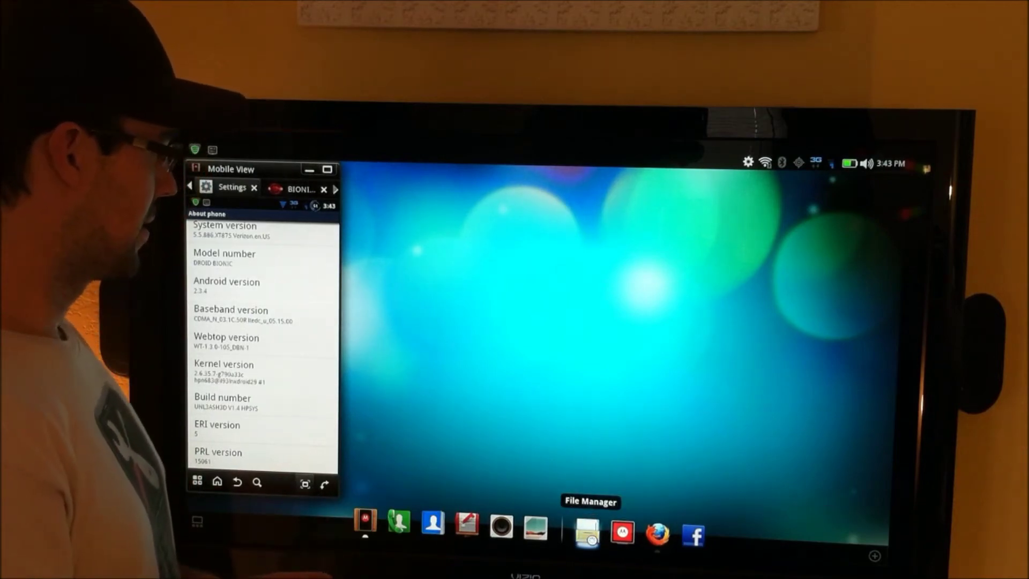
- Open the webtop File Manager listing Internal Storage folders like Android, DCIM and download
left_click(592, 540)
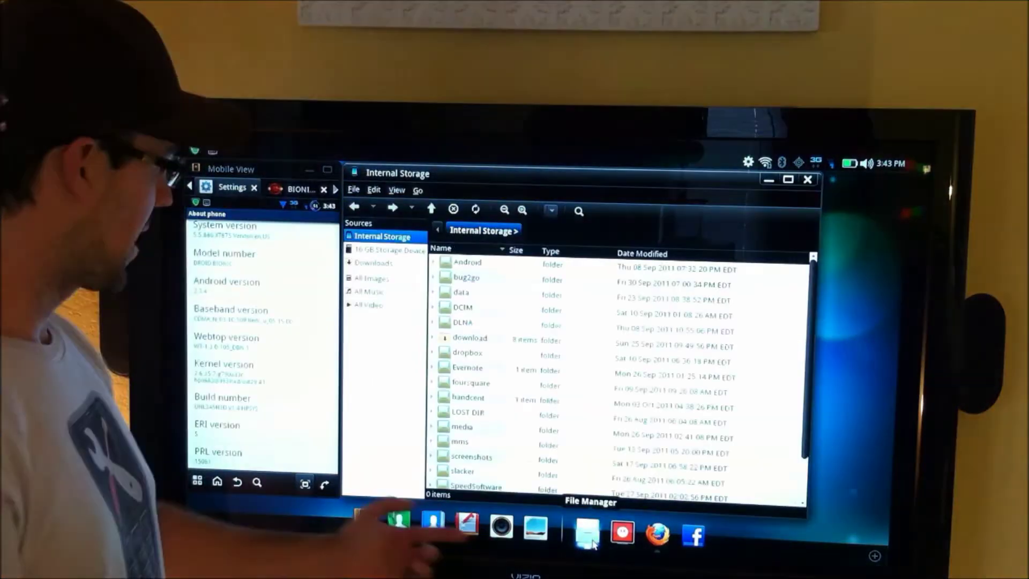